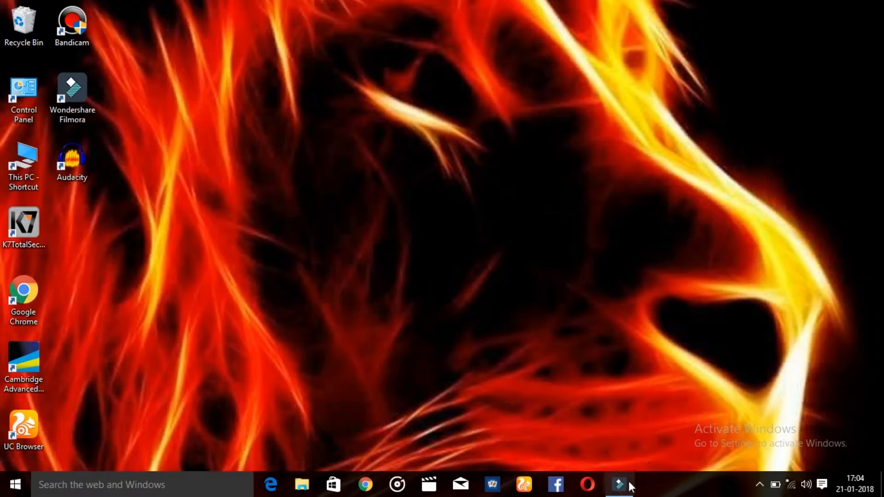
# - Switch to the Wondershare Filmora window
pyautogui.click(629, 487)
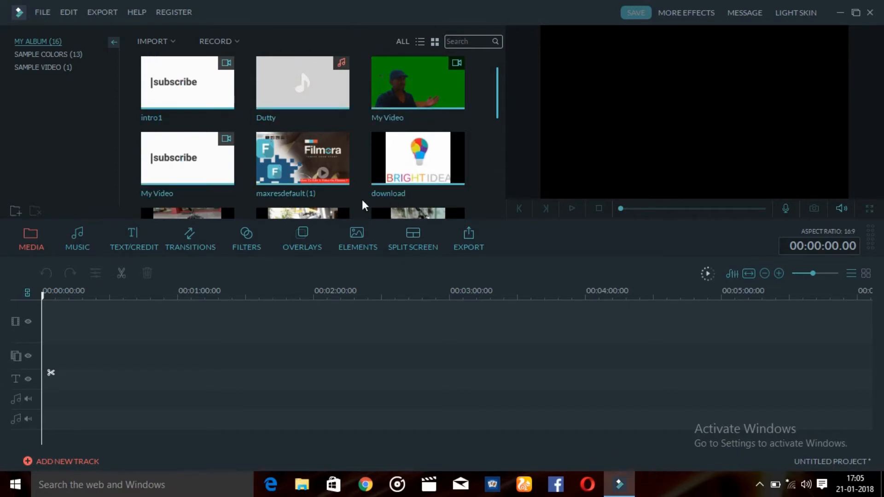
pyautogui.click(173, 41)
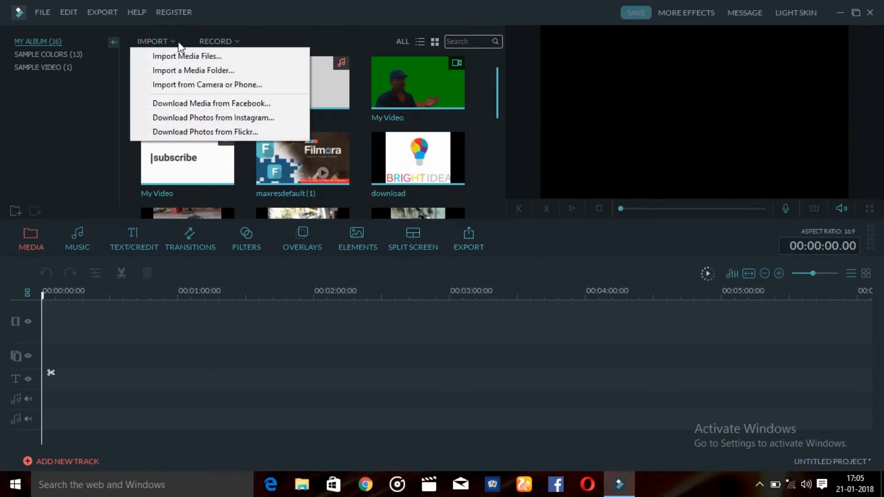
pyautogui.click(207, 57)
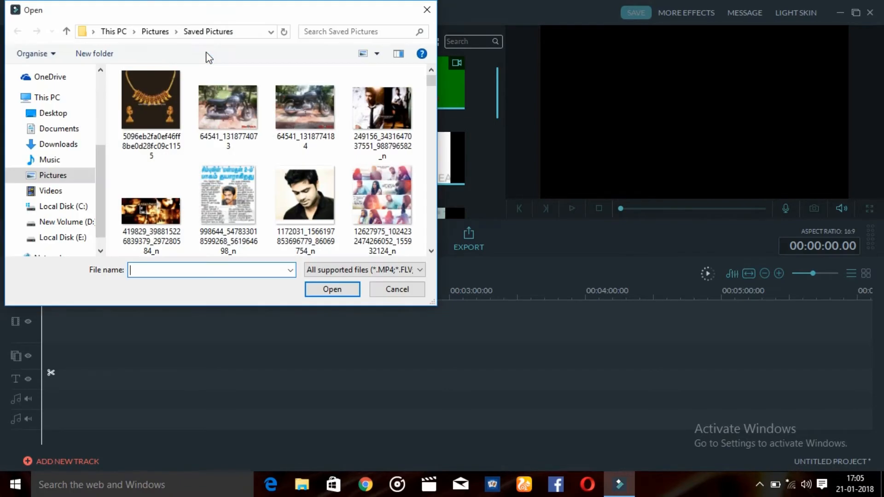
pyautogui.click(423, 14)
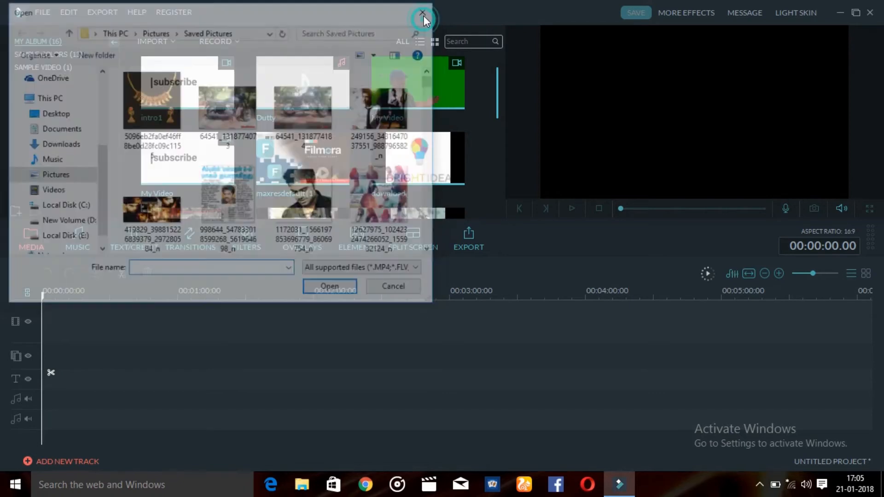
pyautogui.moveTo(497, 86); pyautogui.dragTo(505, 127)
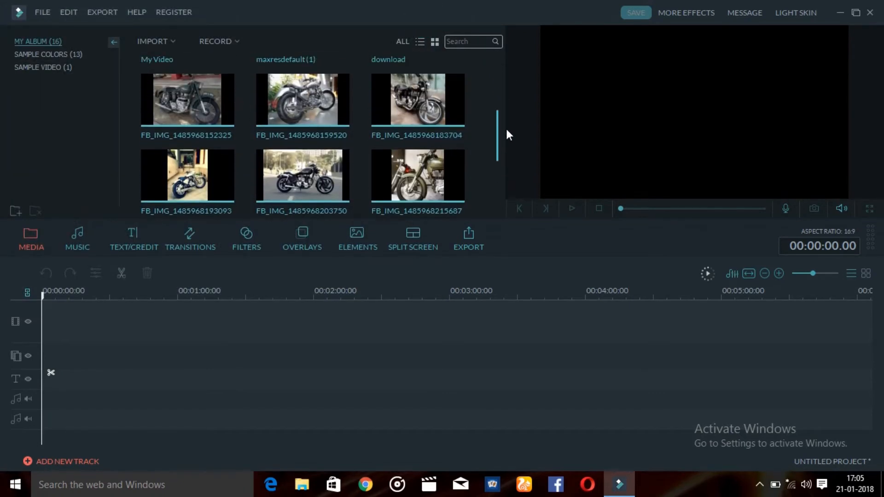
pyautogui.click(186, 97)
pyautogui.click(303, 102)
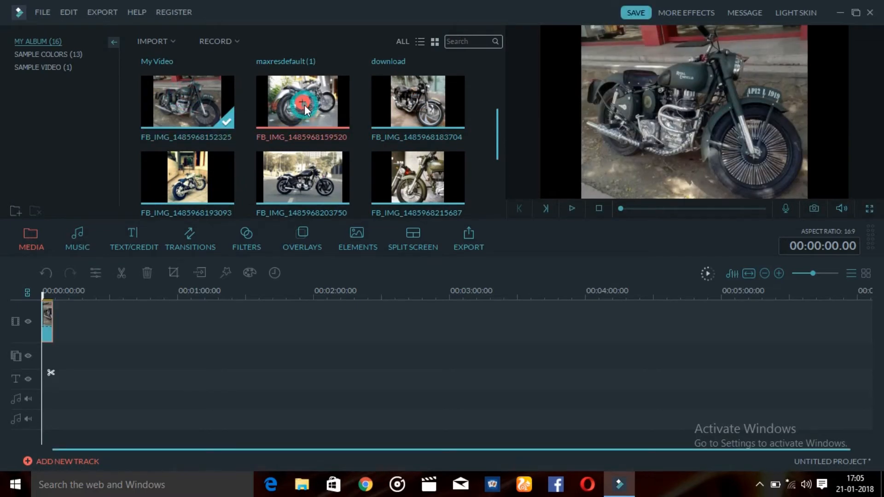
pyautogui.click(415, 107)
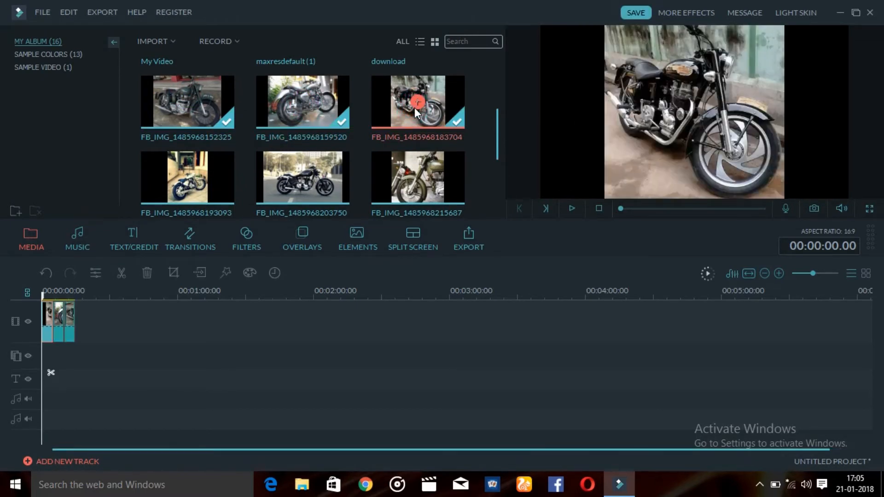
pyautogui.click(189, 179)
pyautogui.moveTo(263, 172)
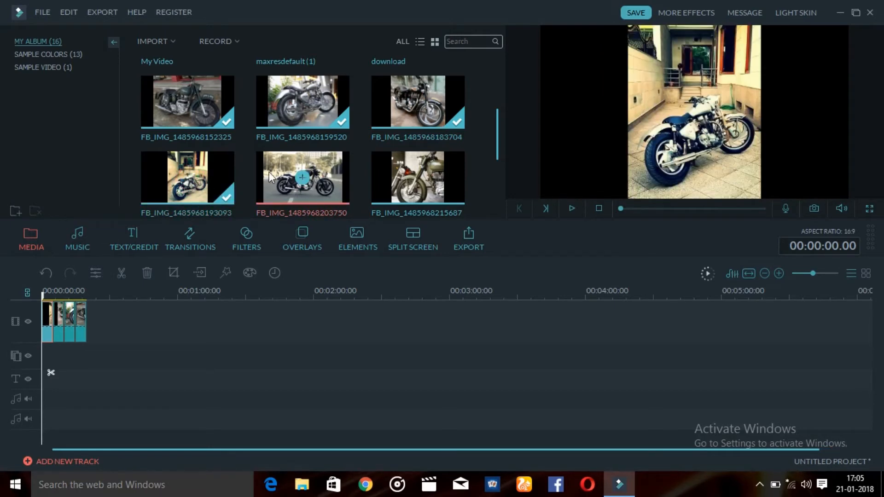
pyautogui.click(306, 181)
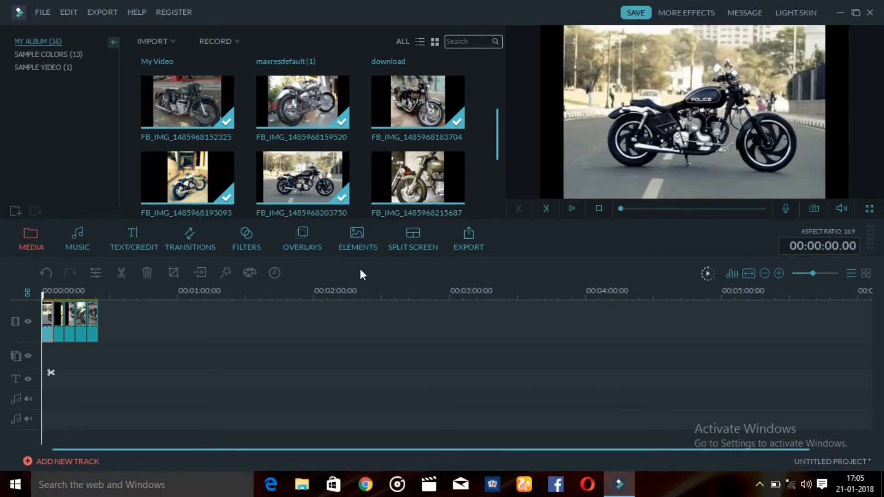
# - Play part of the photo slideshow in the preview and return the playhead to the start of the timeline
pyautogui.click(571, 206)
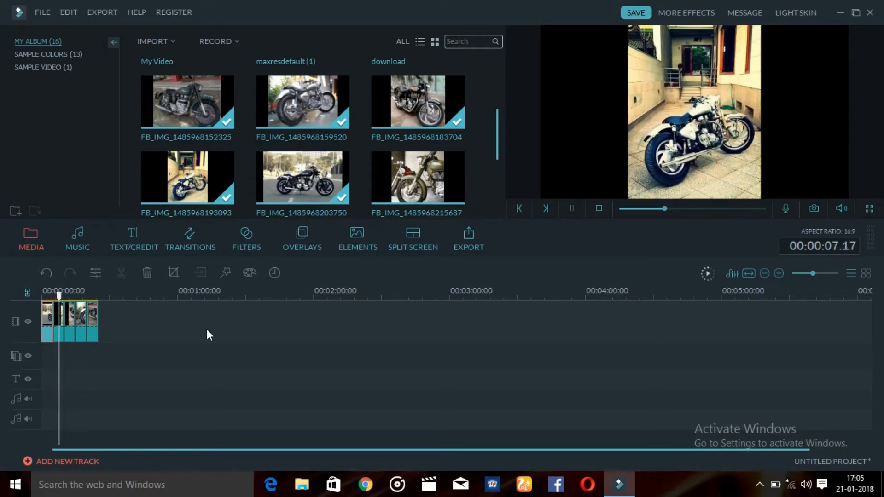
pyautogui.click(576, 212)
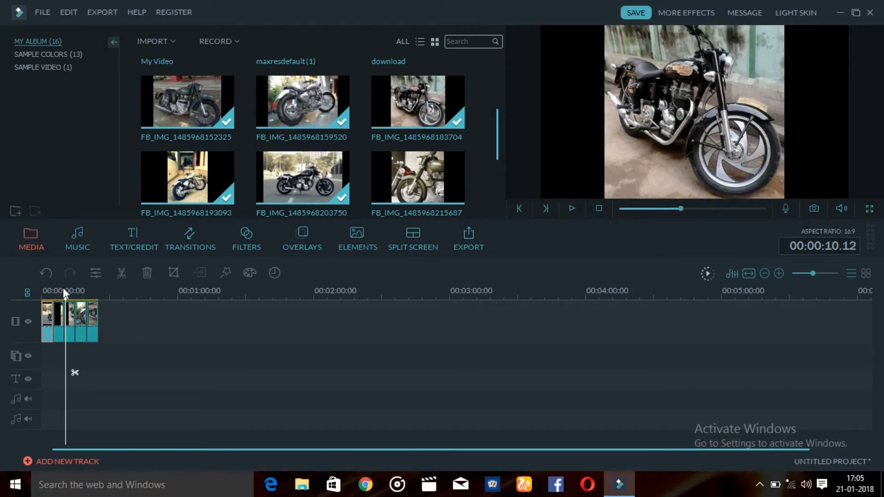
pyautogui.moveTo(64, 297); pyautogui.dragTo(37, 306)
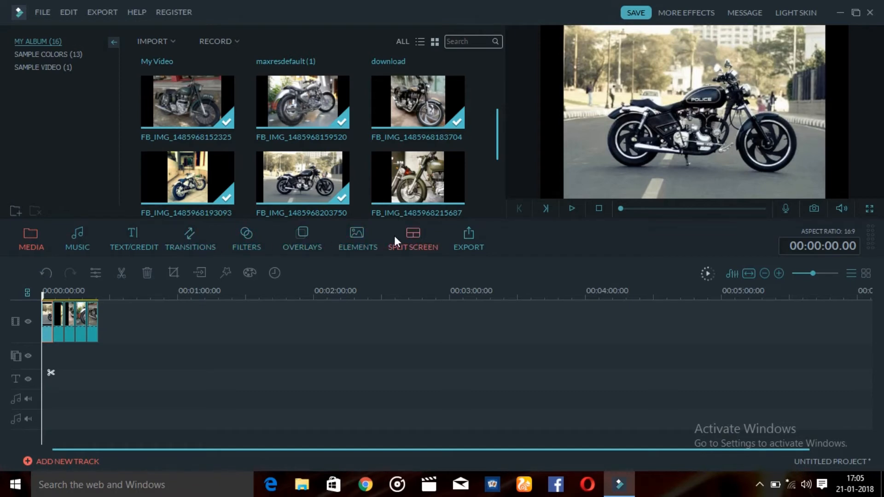
# - Place the Blind transition between the first two photos on the timeline and replace it with Blind_1
pyautogui.click(178, 239)
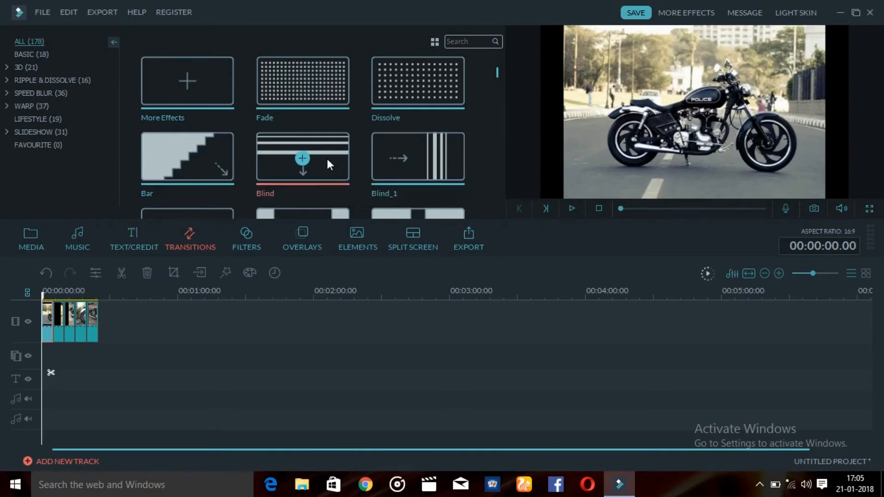
pyautogui.click(303, 157)
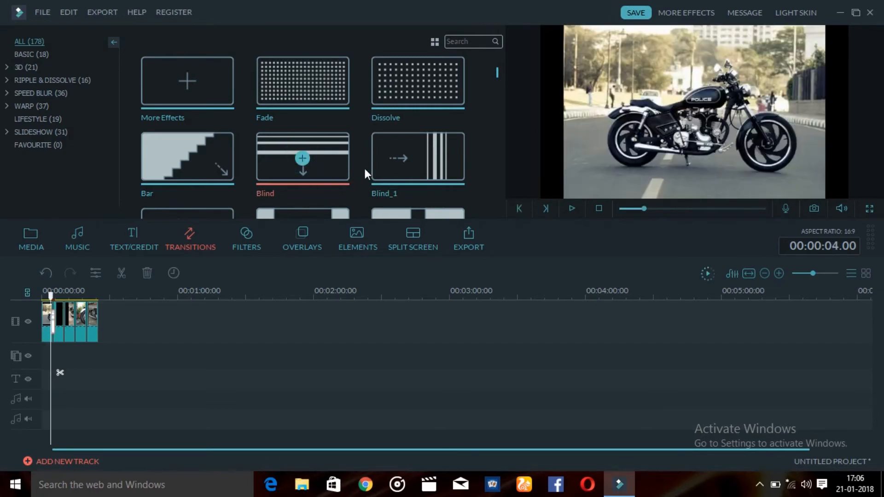
pyautogui.click(417, 158)
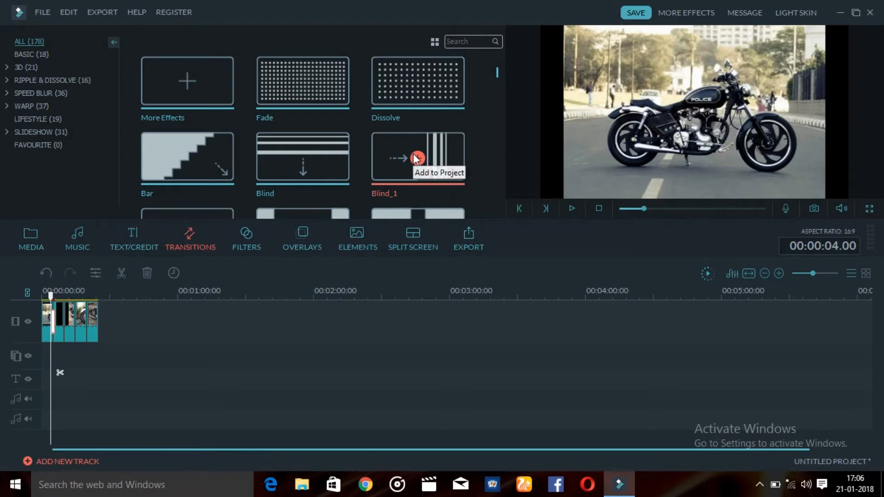
# - Try to apply the Bar transition after the second photo, and add Bar between the third and fourth photos
pyautogui.click(62, 327)
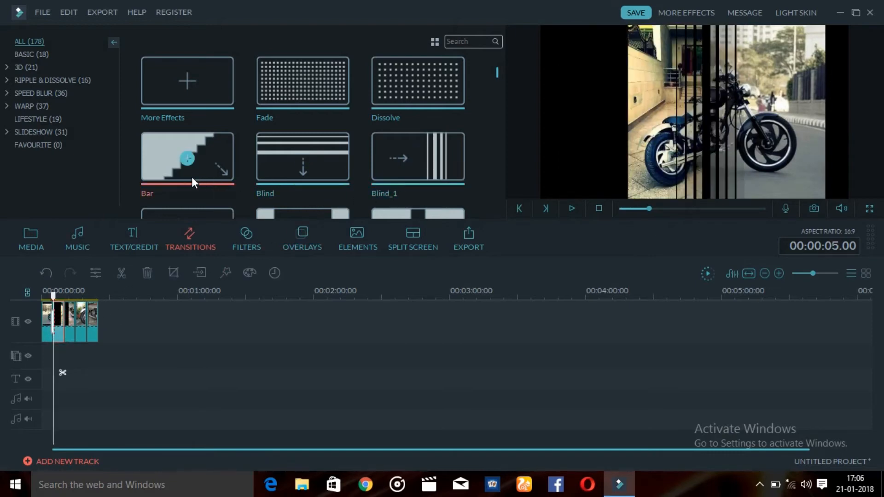
pyautogui.click(181, 163)
pyautogui.click(73, 316)
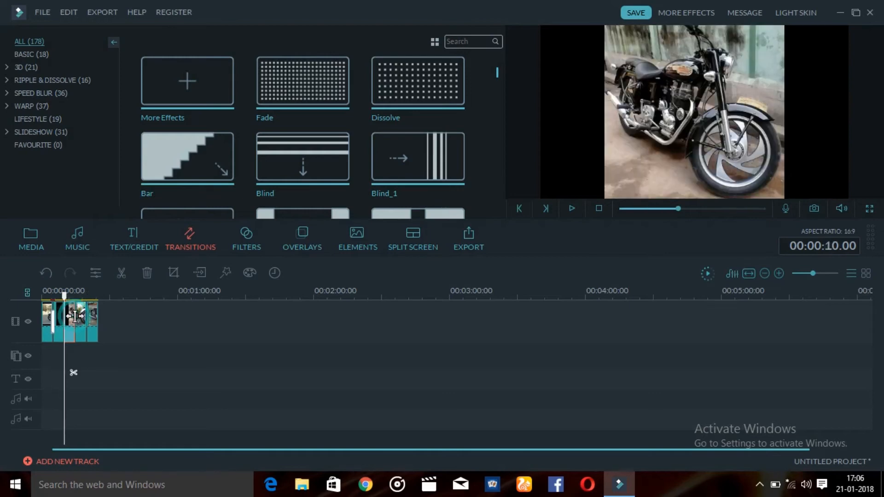
pyautogui.click(184, 164)
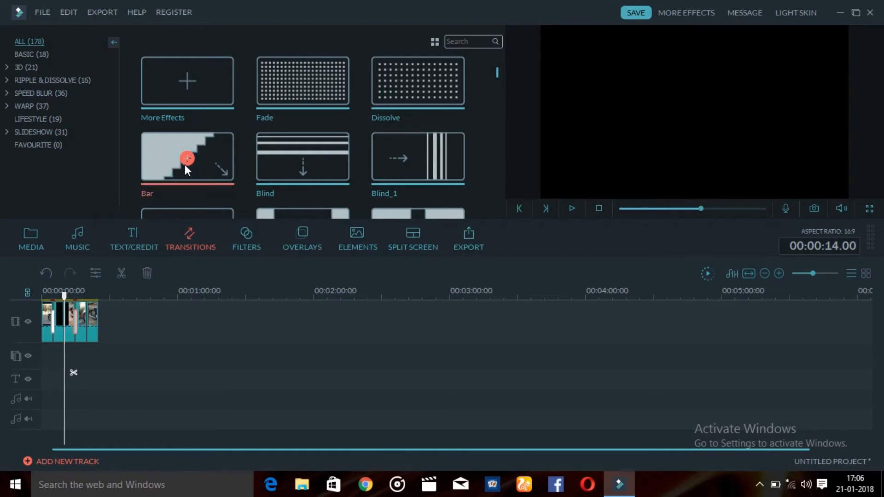
# - Add the Fade transition between the fourth and fifth photos on the timeline
pyautogui.click(85, 317)
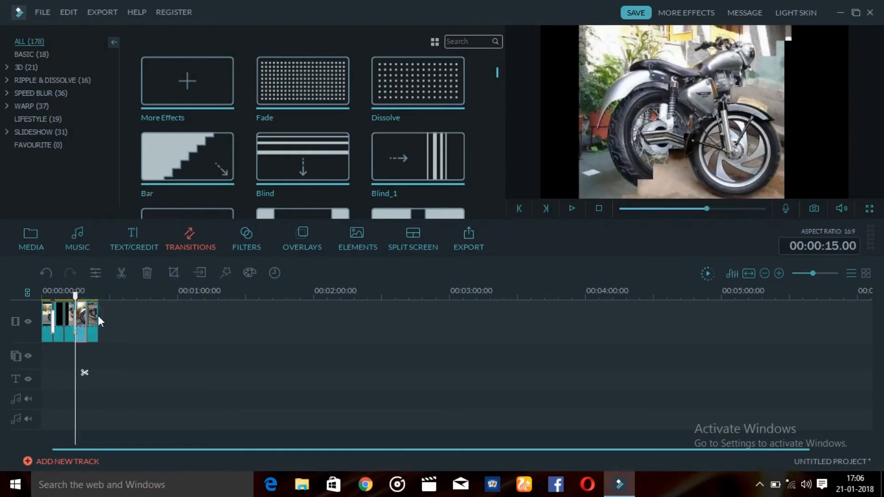
pyautogui.moveTo(289, 100)
pyautogui.click(304, 83)
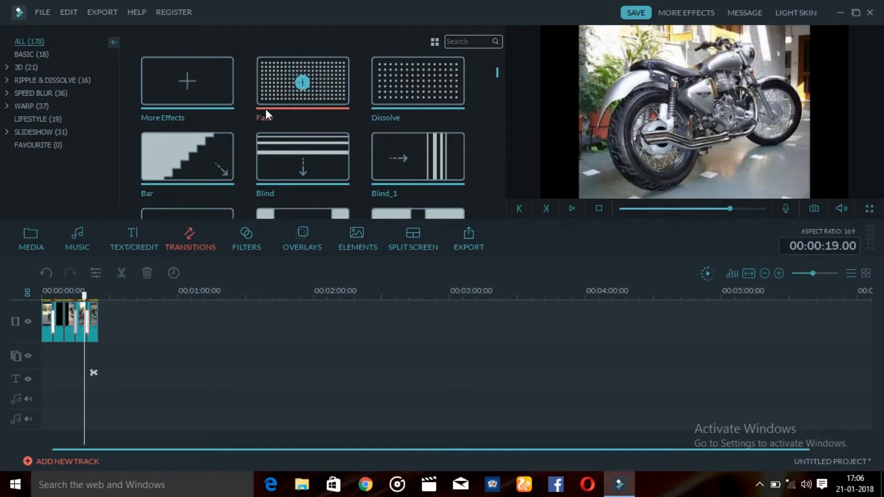
# - Play the slideshow from the start to check the transitions, and move the playhead back to the beginning
pyautogui.click(42, 238)
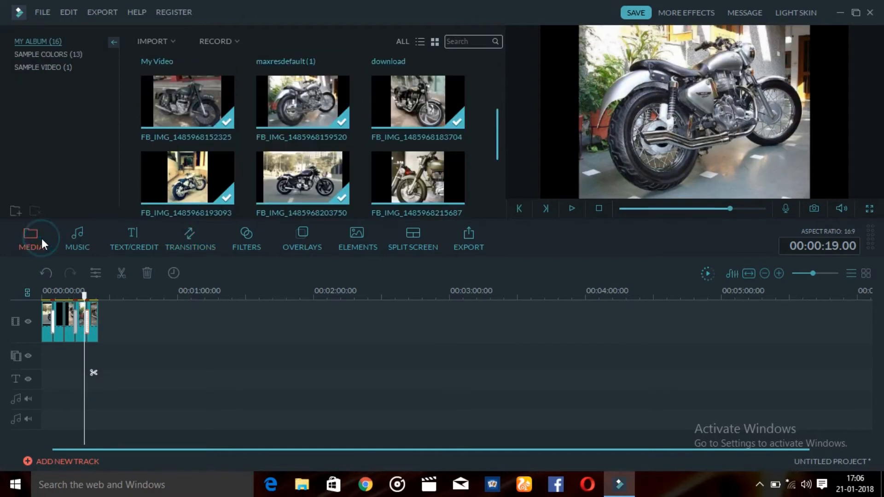
pyautogui.click(573, 207)
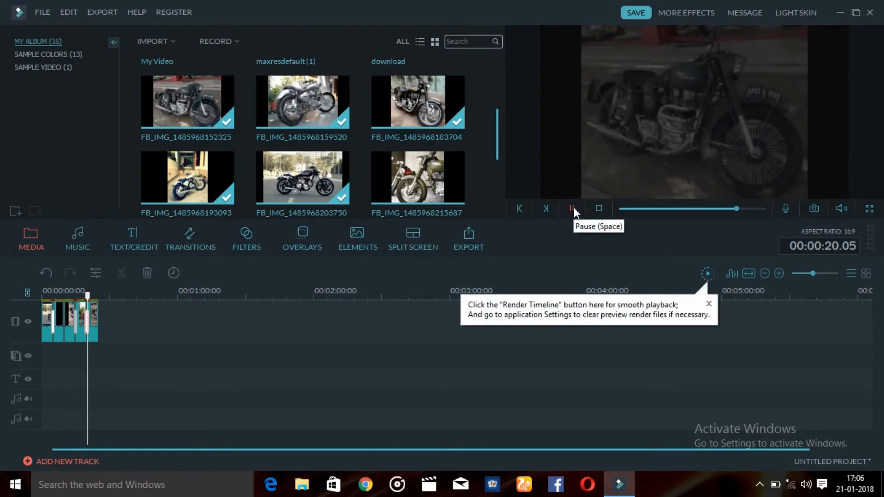
pyautogui.click(89, 295)
pyautogui.moveTo(90, 299); pyautogui.dragTo(45, 295)
pyautogui.click(571, 208)
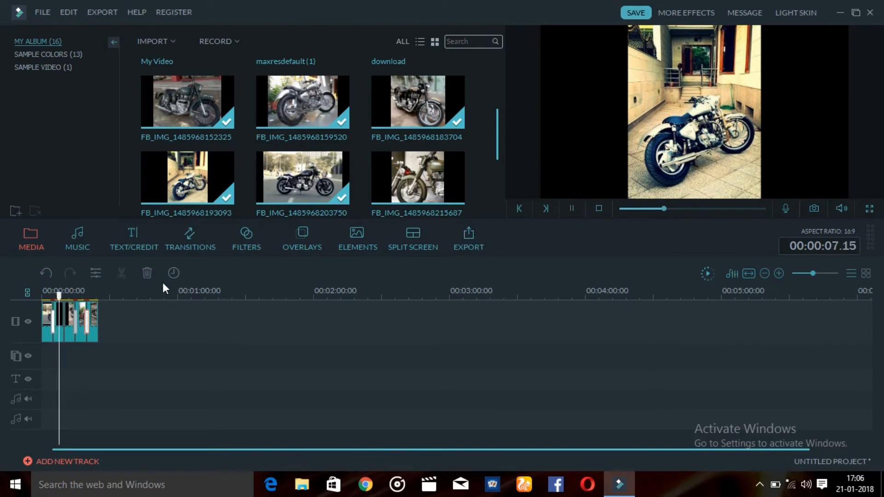
pyautogui.click(572, 209)
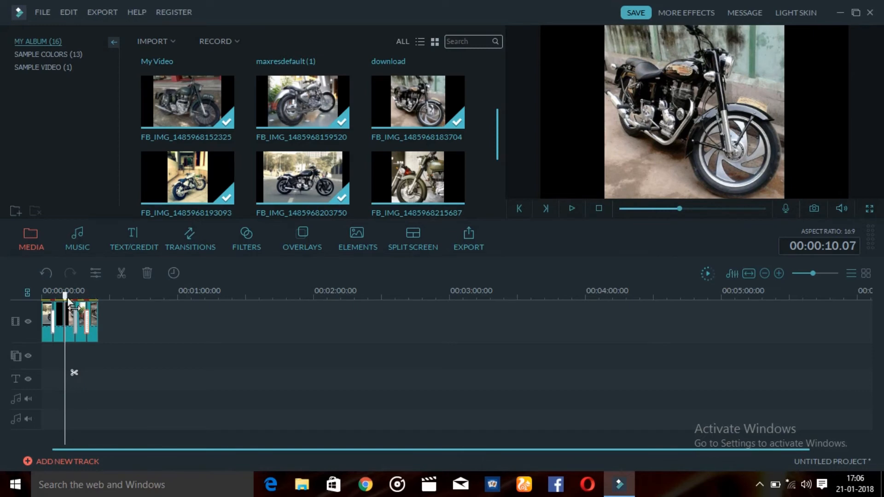
pyautogui.moveTo(64, 295); pyautogui.dragTo(42, 295)
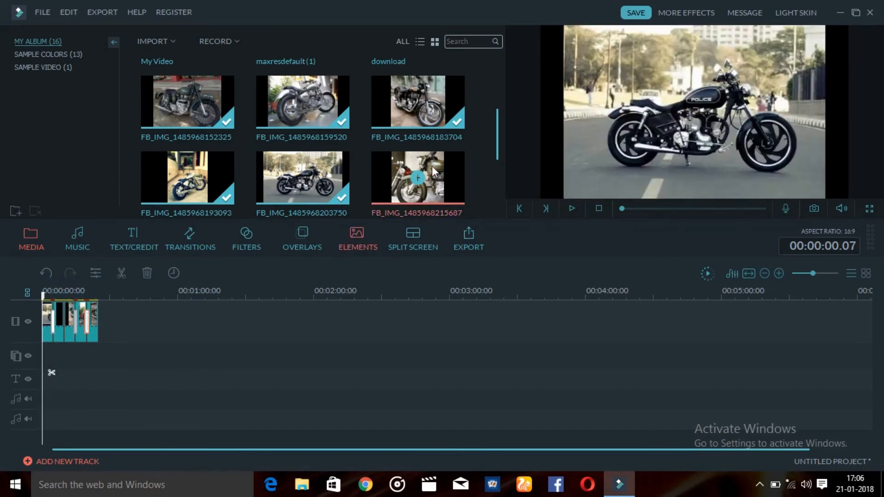
# - Add the Dutty song from the album to the audio track and trim its end to match the last photo
pyautogui.moveTo(496, 129); pyautogui.dragTo(494, 73)
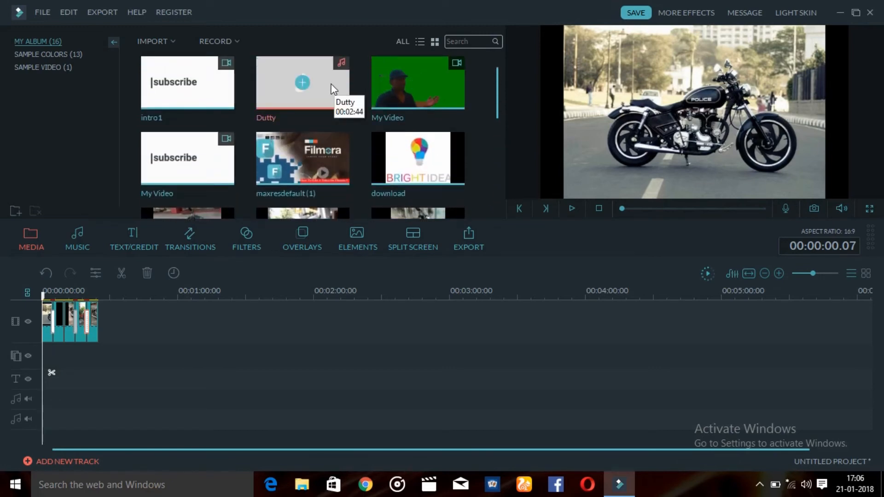
pyautogui.click(303, 84)
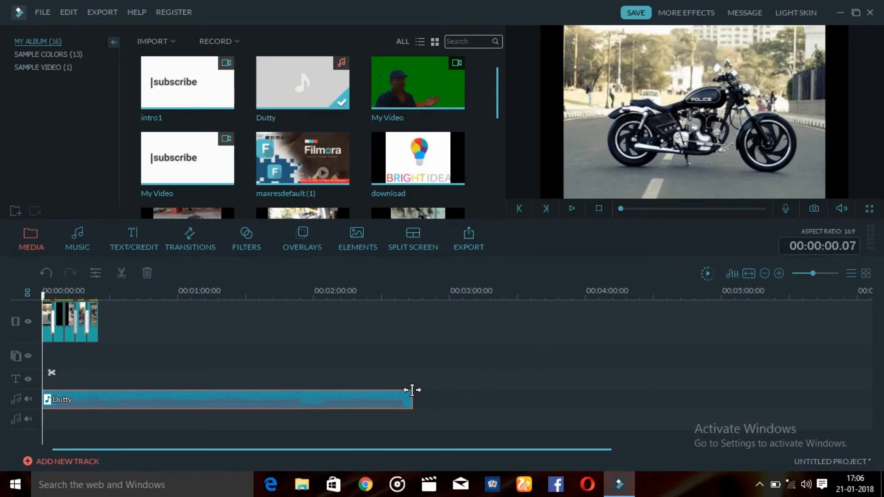
pyautogui.moveTo(412, 391); pyautogui.dragTo(100, 391)
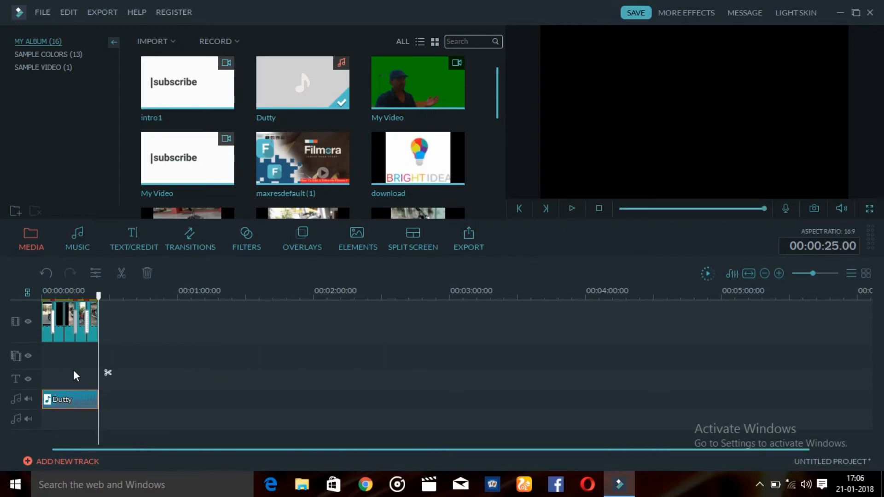
# - Play the slideshow with its music from the start, pause it, and return the playhead to the beginning
pyautogui.moveTo(98, 295); pyautogui.dragTo(42, 298)
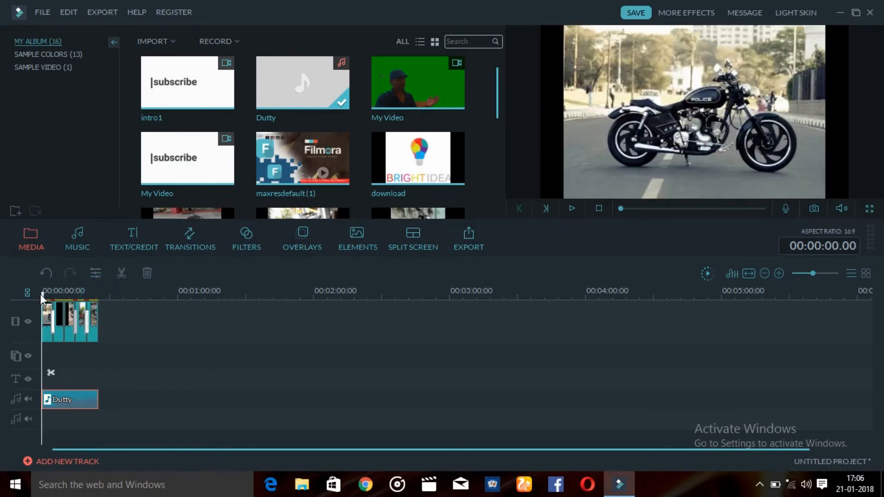
pyautogui.click(572, 209)
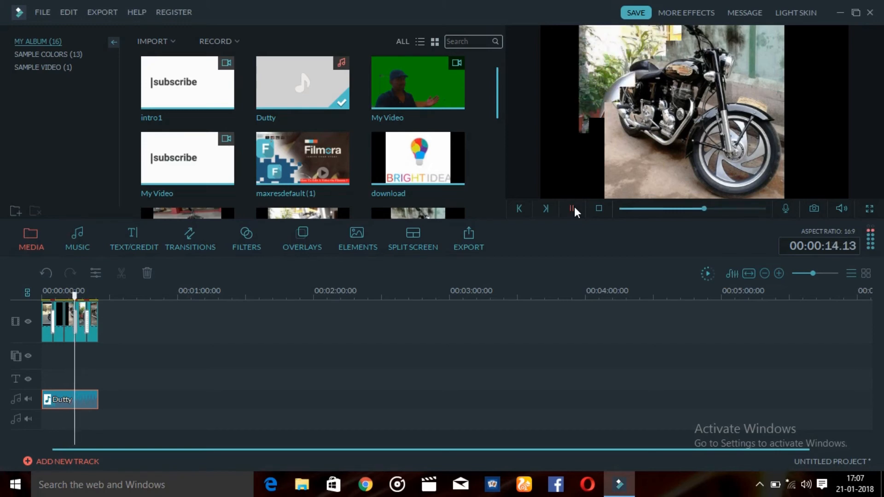
pyautogui.click(575, 212)
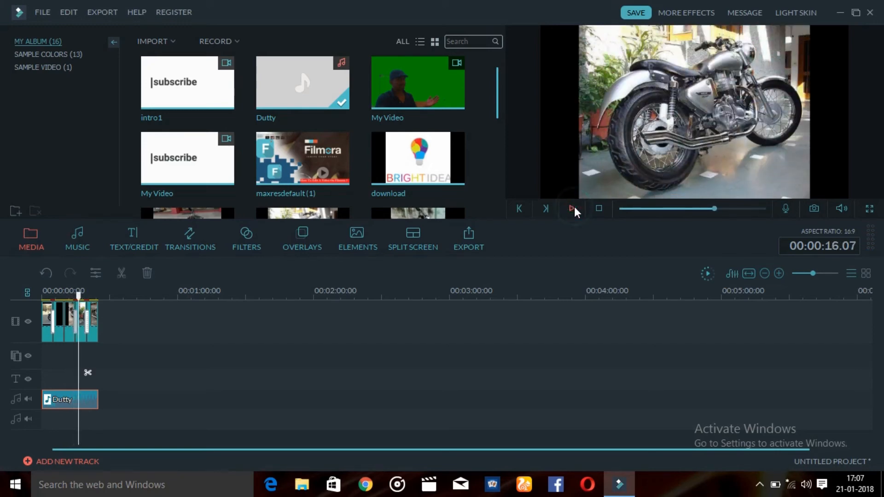
pyautogui.moveTo(715, 217); pyautogui.dragTo(621, 217)
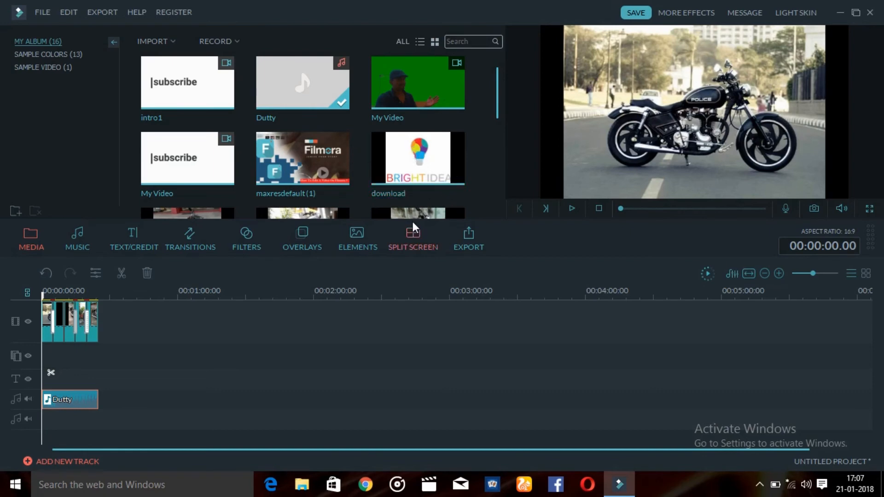
# - Preview the diagonal two-part split-screen layout and open the Elements library
pyautogui.click(411, 235)
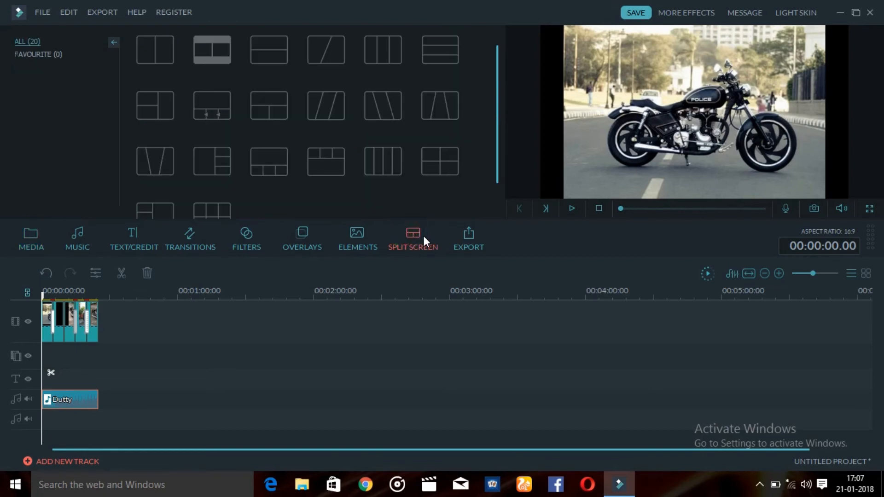
pyautogui.click(345, 59)
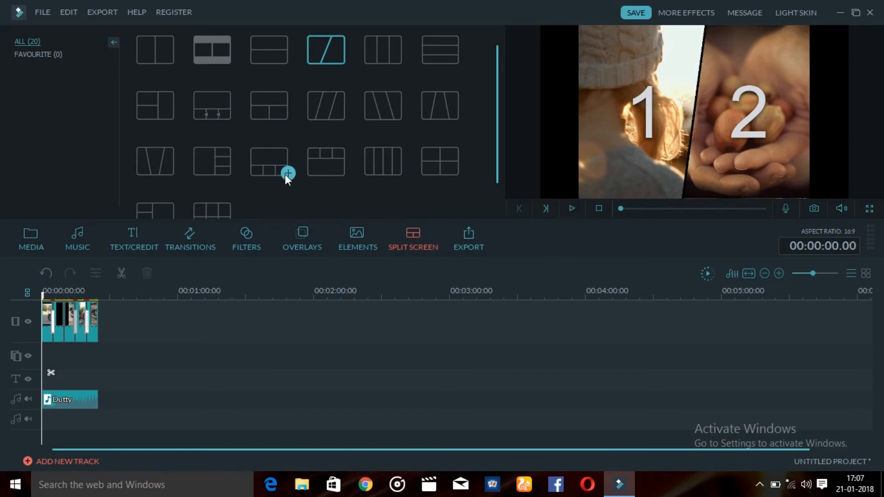
pyautogui.click(340, 242)
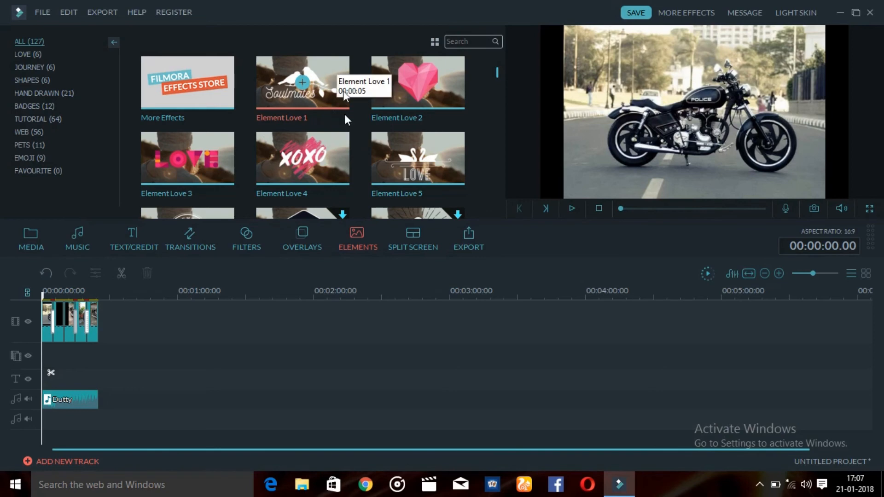
# - Look through the overlay, filter and transition effect libraries
pyautogui.click(306, 231)
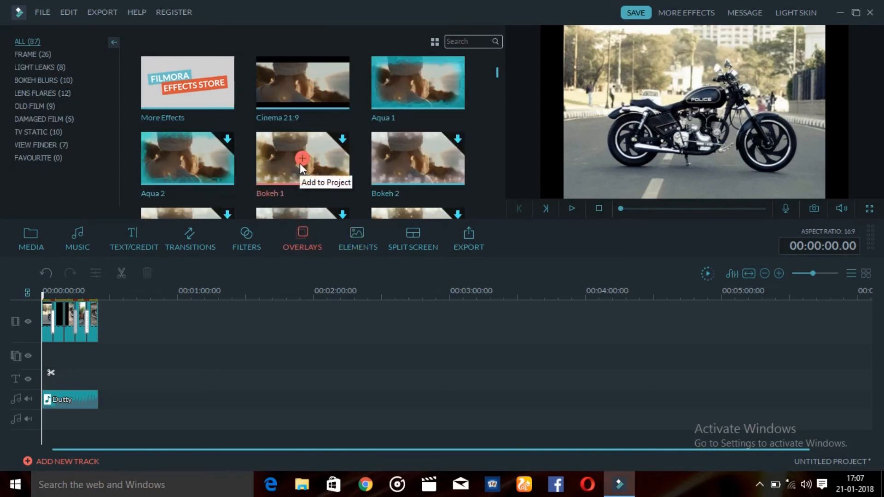
pyautogui.click(245, 239)
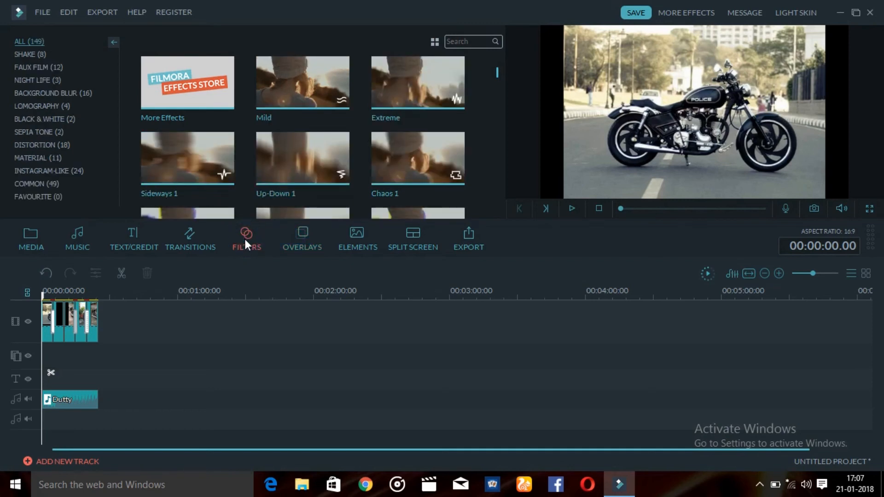
pyautogui.click(201, 233)
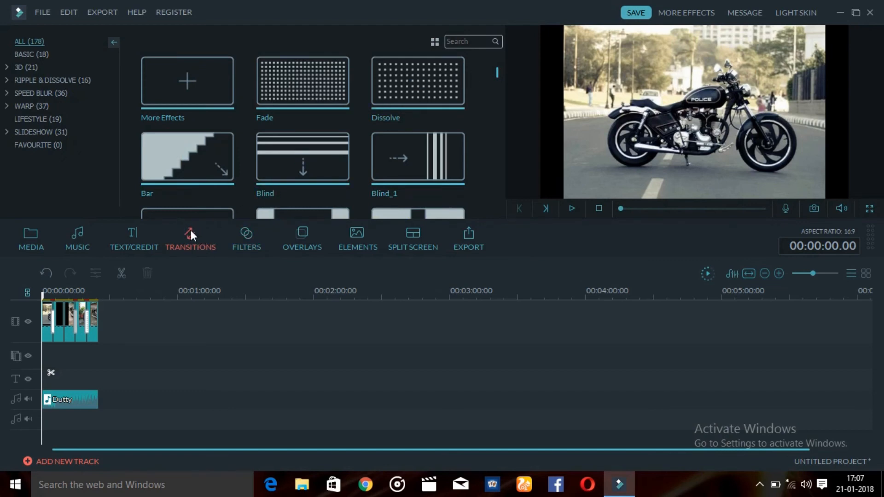
# - Add the Opener 1 title at the start of the slideshow and replace its main heading text with "bike"
pyautogui.click(150, 242)
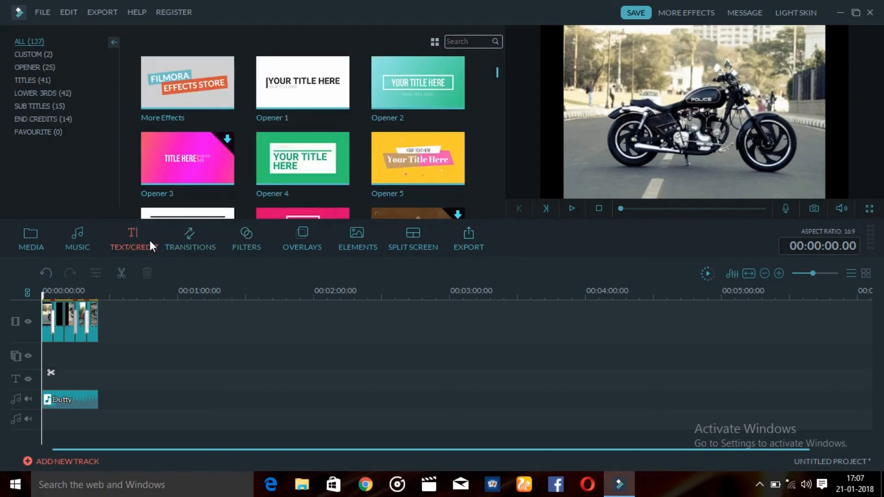
pyautogui.click(301, 85)
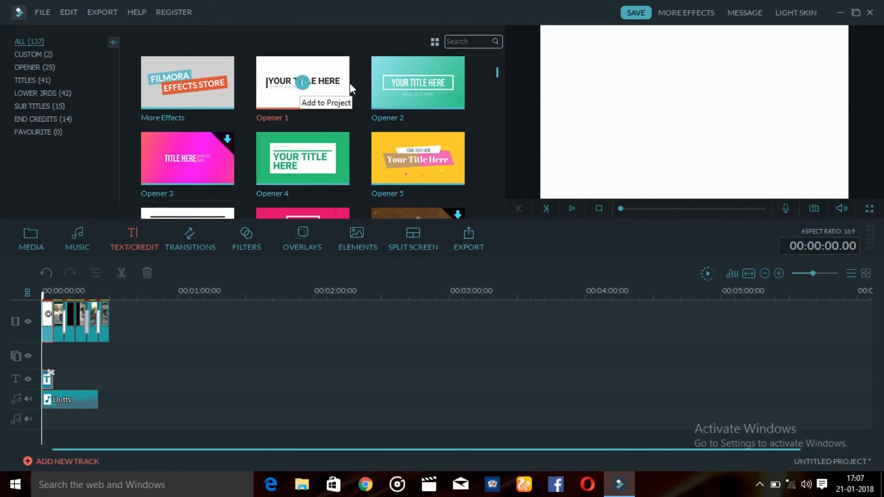
pyautogui.doubleClick(673, 89)
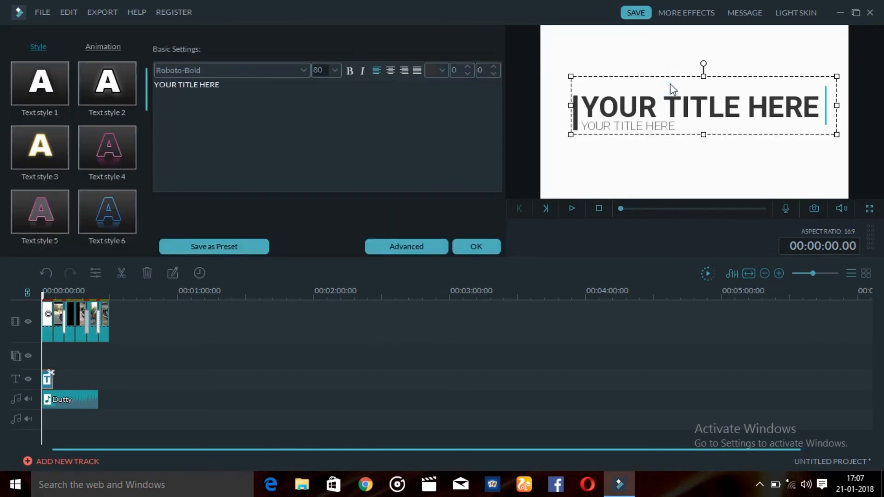
pyautogui.press('BackSpace')
pyautogui.press('BackSpace')
pyautogui.press('BackSpace')
pyautogui.press('BackSpace')
pyautogui.press('BackSpace')
pyautogui.press('BackSpace')
pyautogui.press('BackSpace')
pyautogui.press('BackSpace')
pyautogui.press('BackSpace')
pyautogui.press('BackSpace')
pyautogui.press('BackSpace')
pyautogui.press('BackSpace')
pyautogui.press('BackSpace')
pyautogui.press('BackSpace')
pyautogui.press('BackSpace')
pyautogui.write('bike')
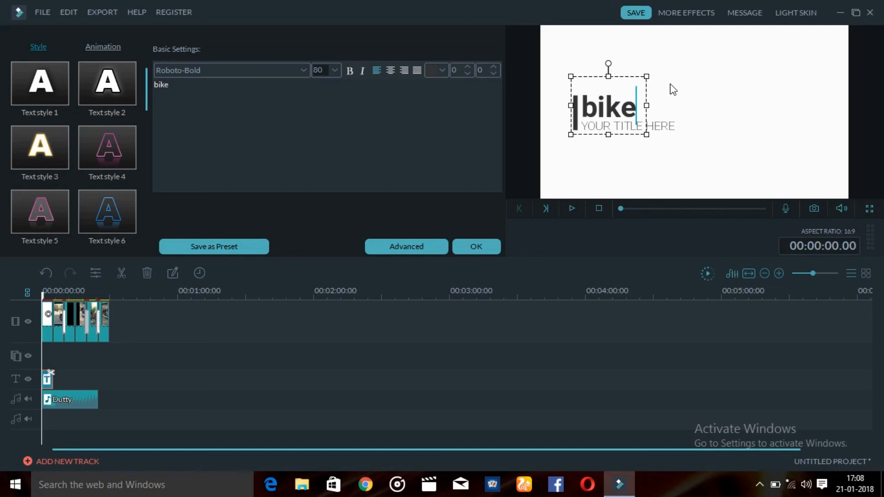
pyautogui.click(494, 240)
# - Play the opening title from the start, pause it, and return the playhead to the beginning
pyautogui.click(573, 205)
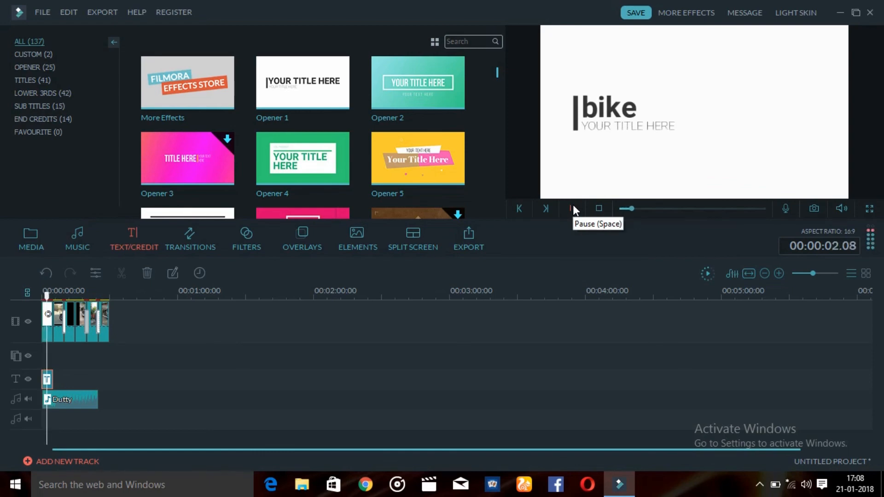
pyautogui.click(572, 204)
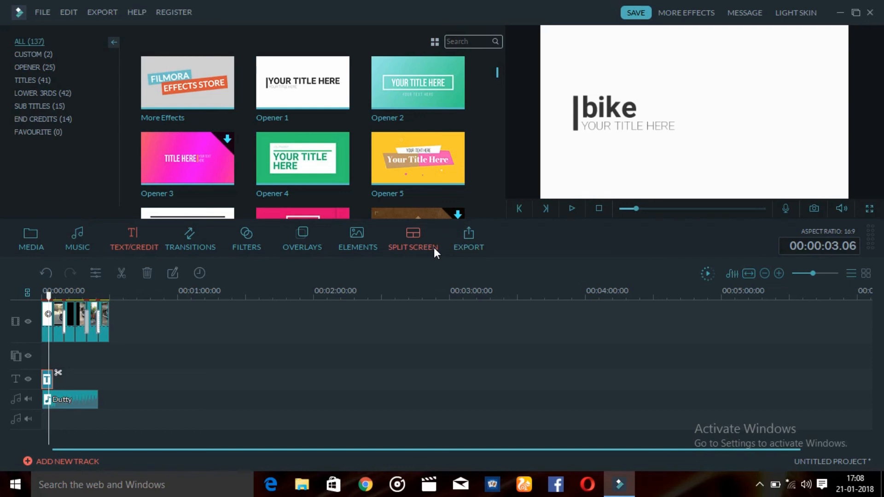
pyautogui.moveTo(635, 209); pyautogui.dragTo(620, 211)
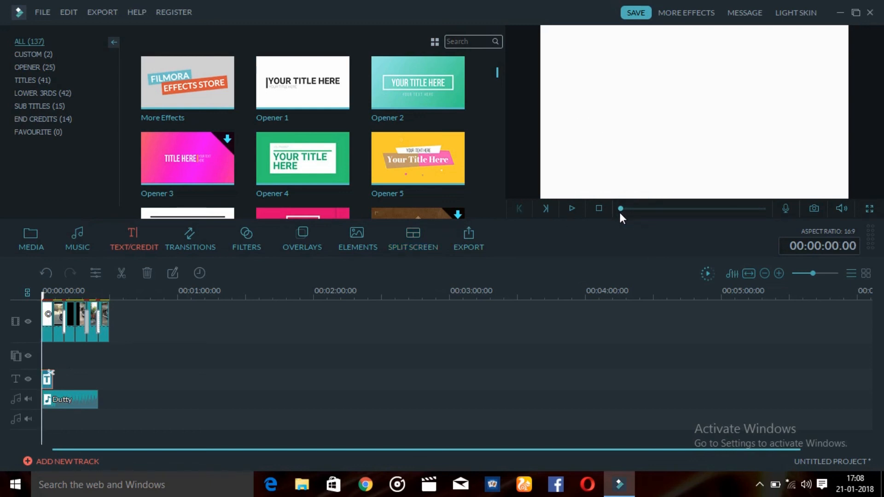